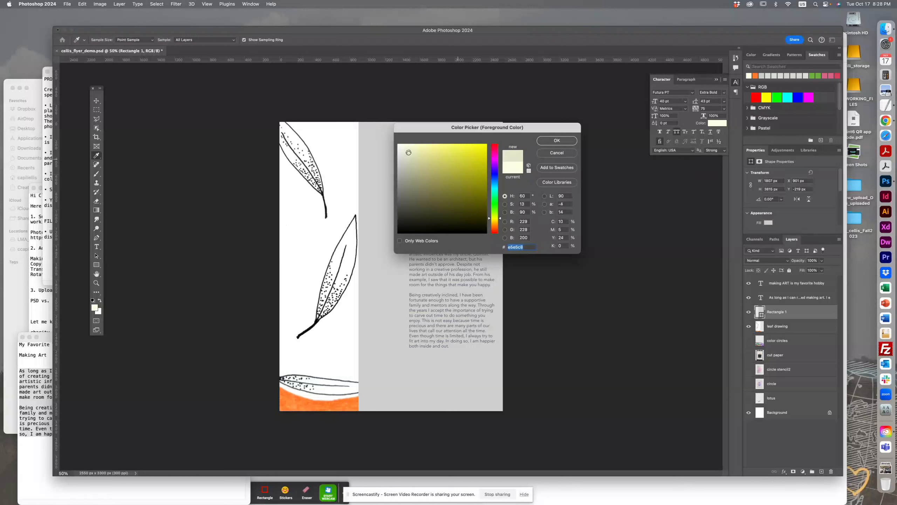
Set the foreground color to a light teal with hue 181°, saturation 13% and brightness 90%.
click(495, 189)
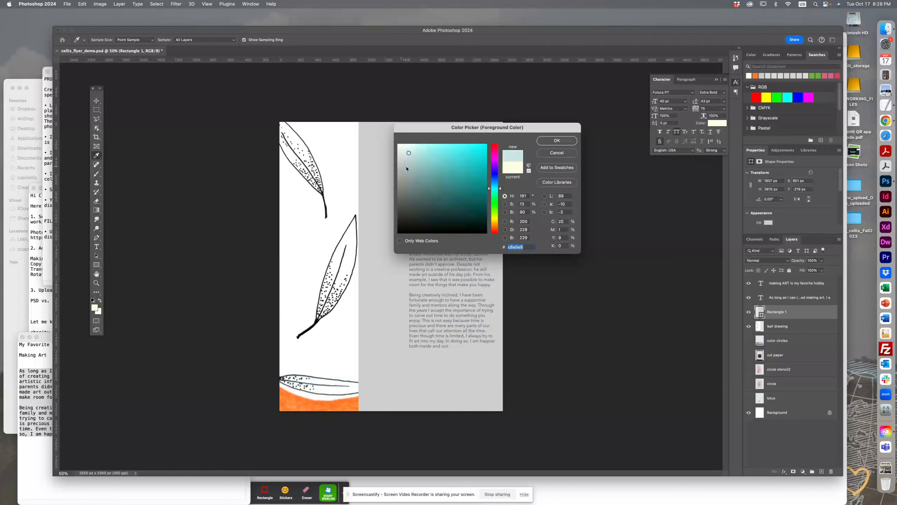
click(553, 140)
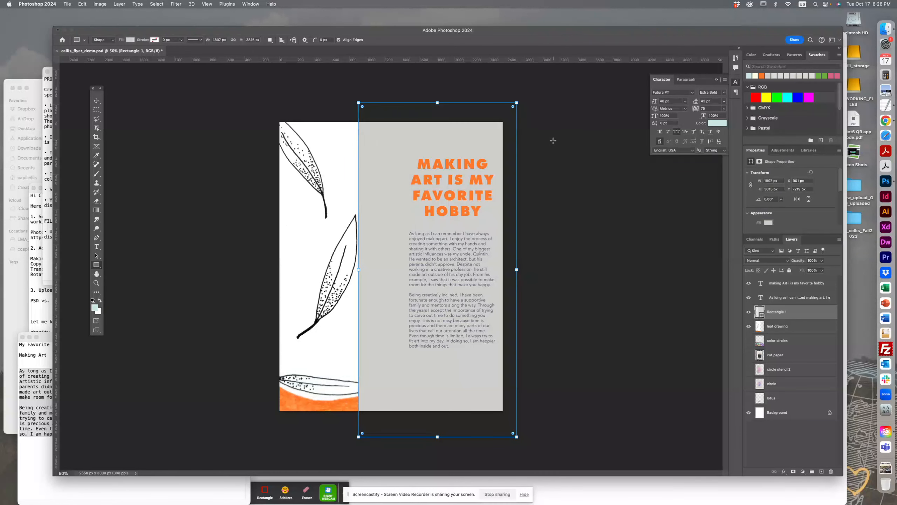
Try filling the rectangle behind the text with the light teal foreground color, and undo the fill.
click(91, 4)
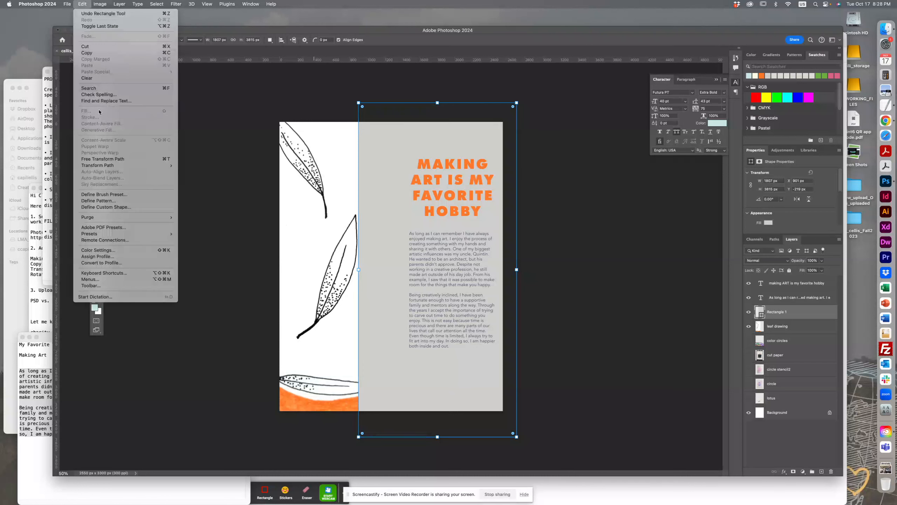
click(214, 203)
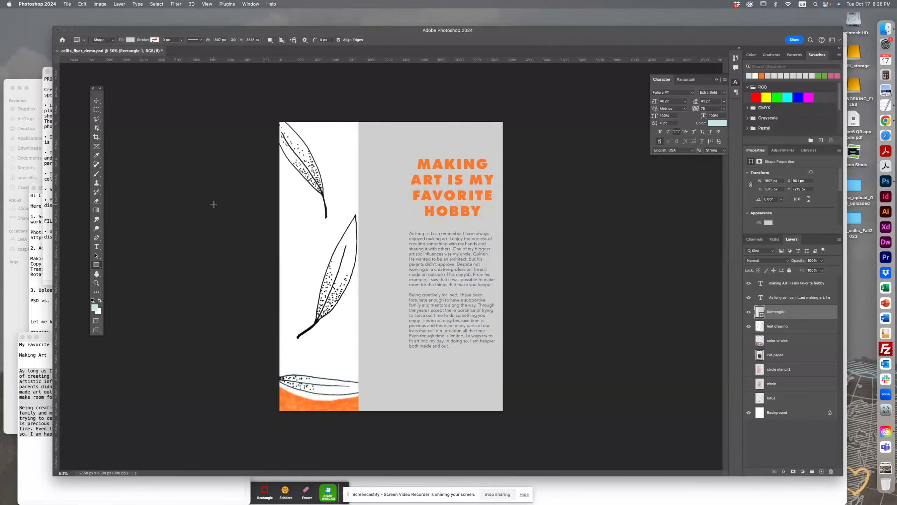
key(alt+BackSpace)
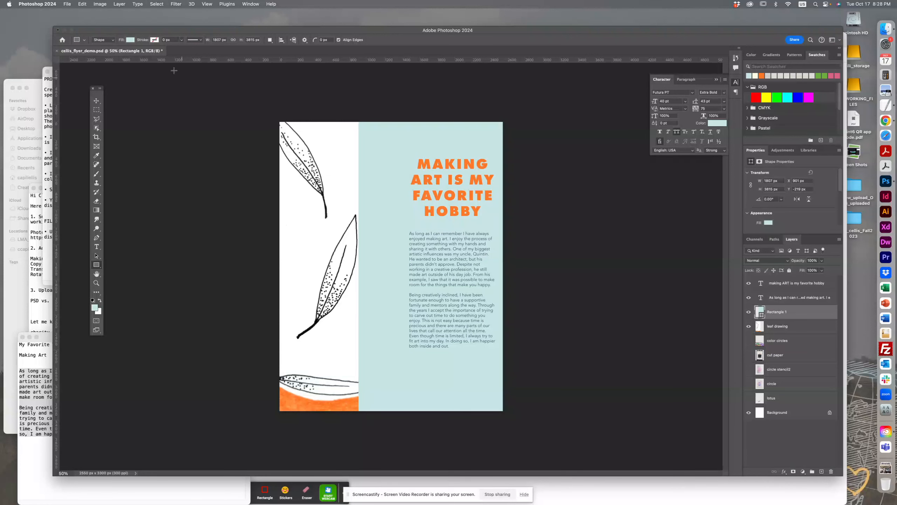
key(super+z)
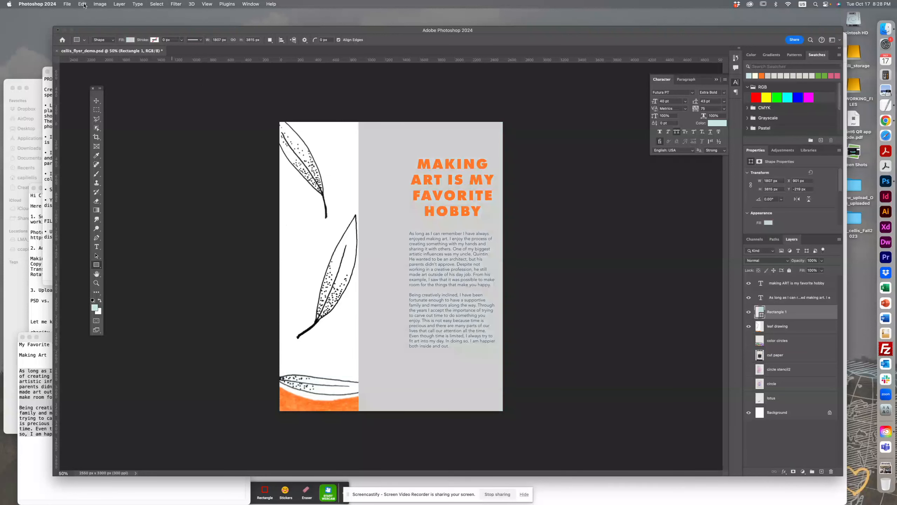
click(82, 4)
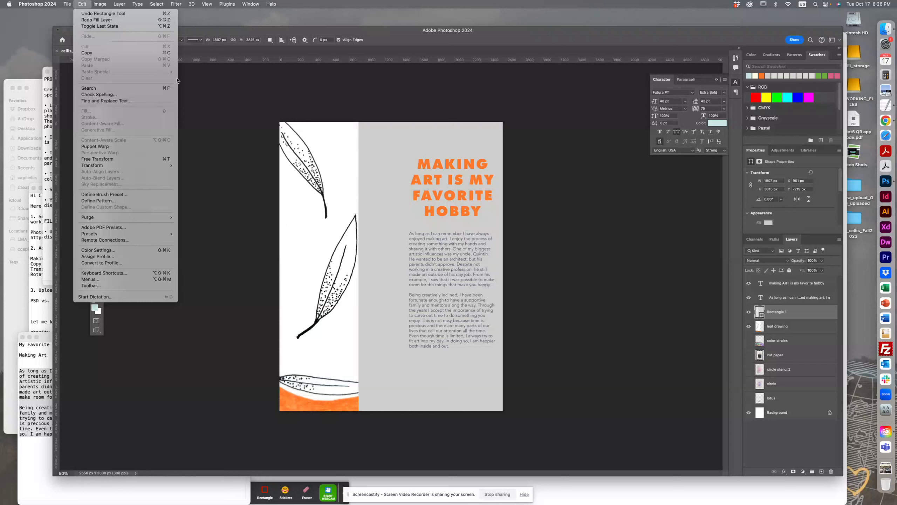
click(226, 124)
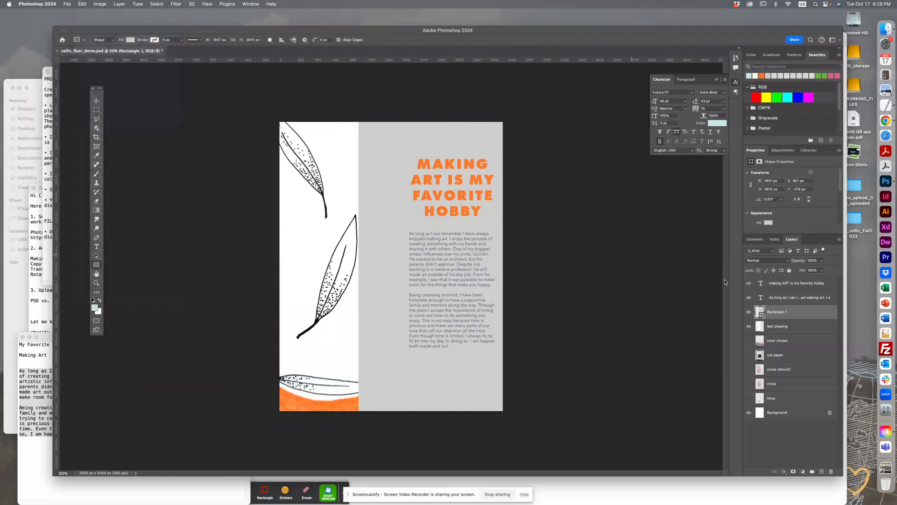
double_click(760, 311)
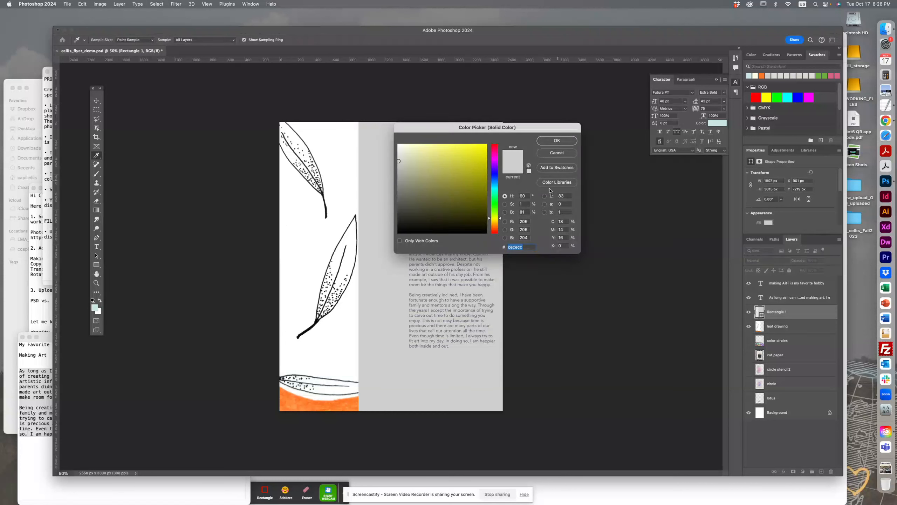
click(562, 152)
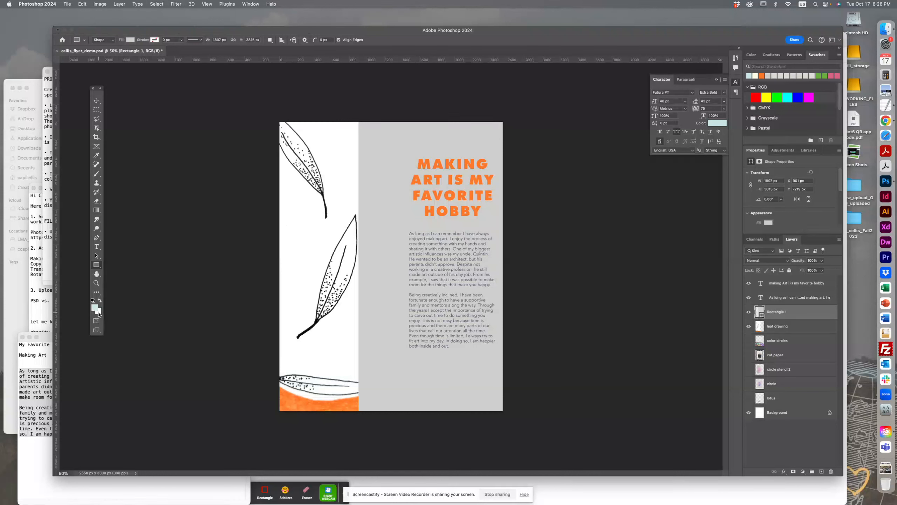
click(748, 311)
click(748, 312)
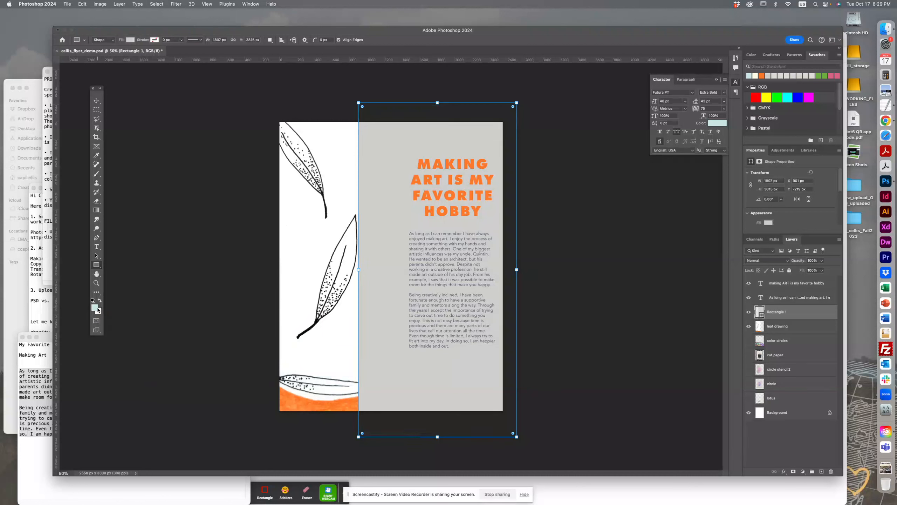
Fill Rectangle 1 with the white background color, and replace that fill with the light teal foreground color.
key(super+BackSpace)
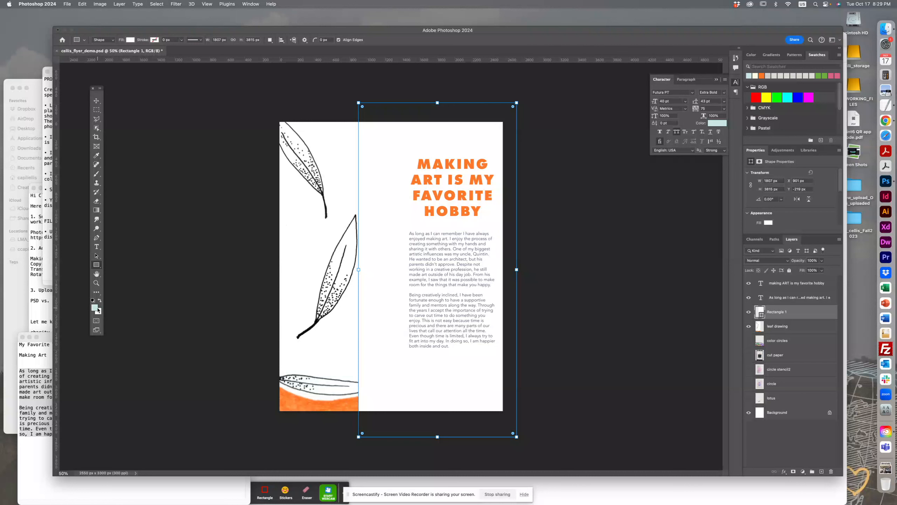
key(alt+BackSpace)
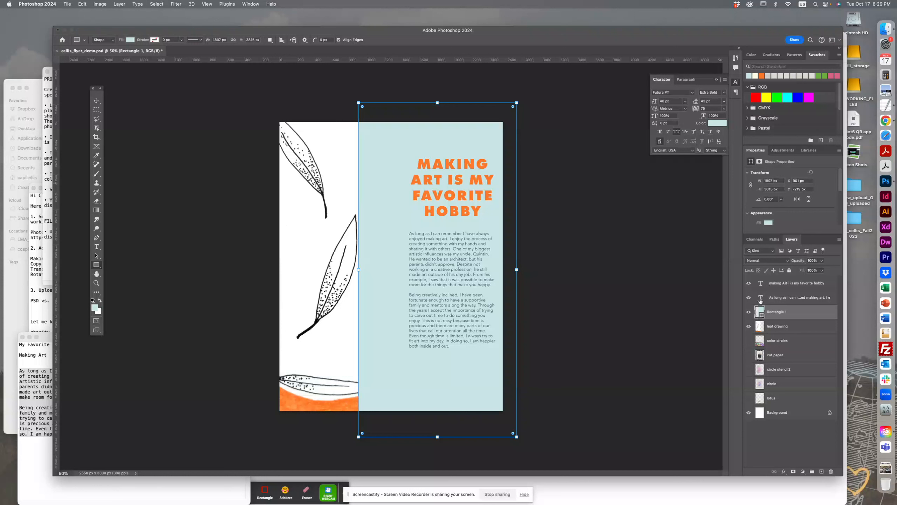
Hide Rectangle 1 and marquee-select a full-height area around the heading and body text, about 1136 px wide.
click(749, 312)
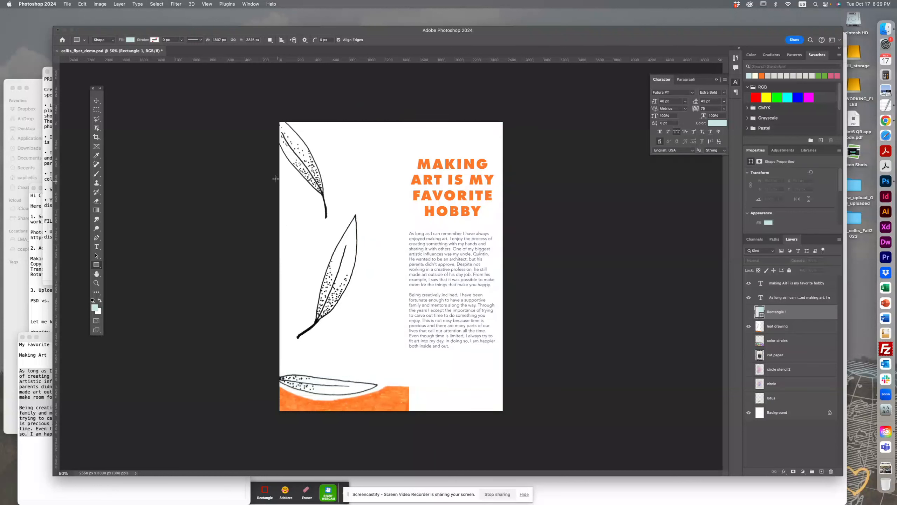
click(97, 111)
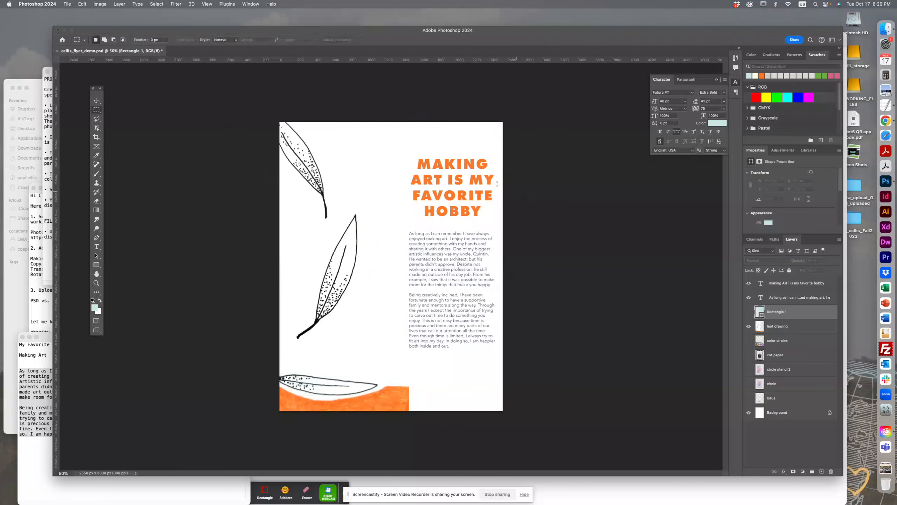
drag(404, 114, 592, 434)
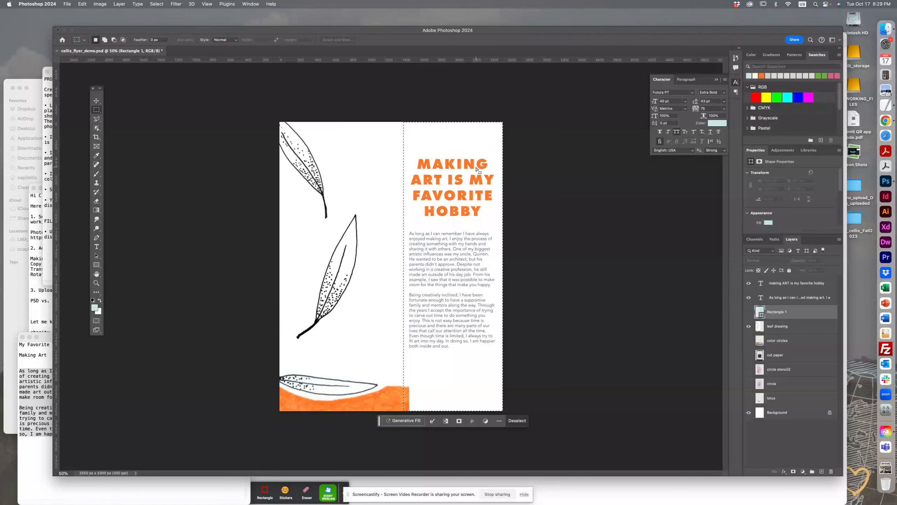
Add a new layer above Rectangle 1 and name it "color bg".
click(822, 472)
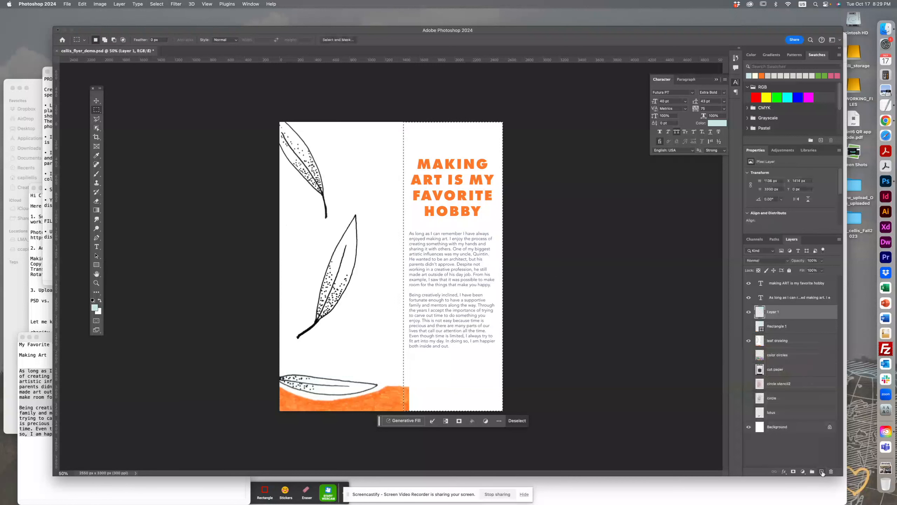
double_click(777, 311)
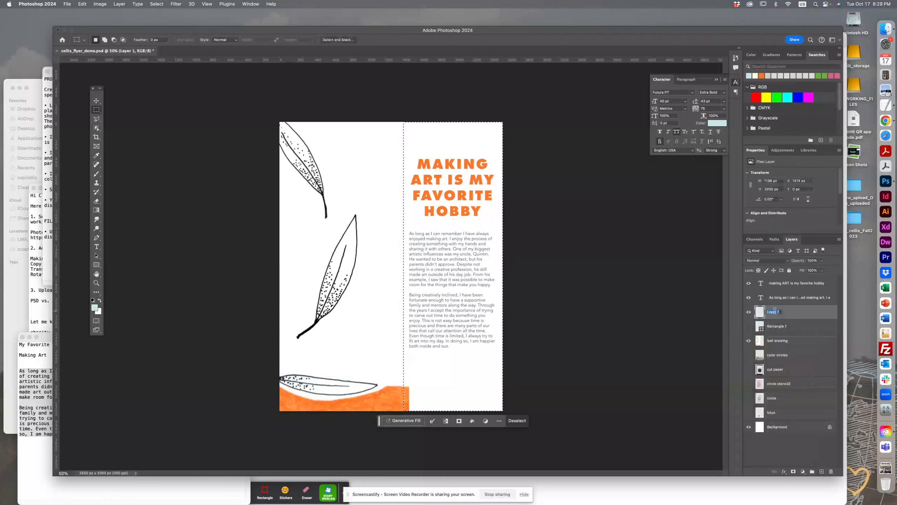
text(colo)
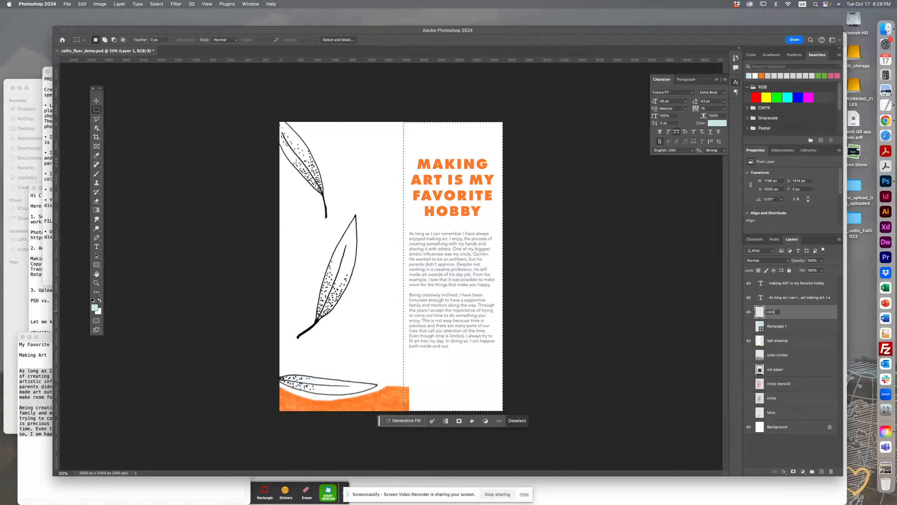
text(r bg)
key(Return)
Fill the selection on the color bg layer with the foreground color at 100% opacity in Normal mode, and deselect.
click(82, 4)
click(86, 111)
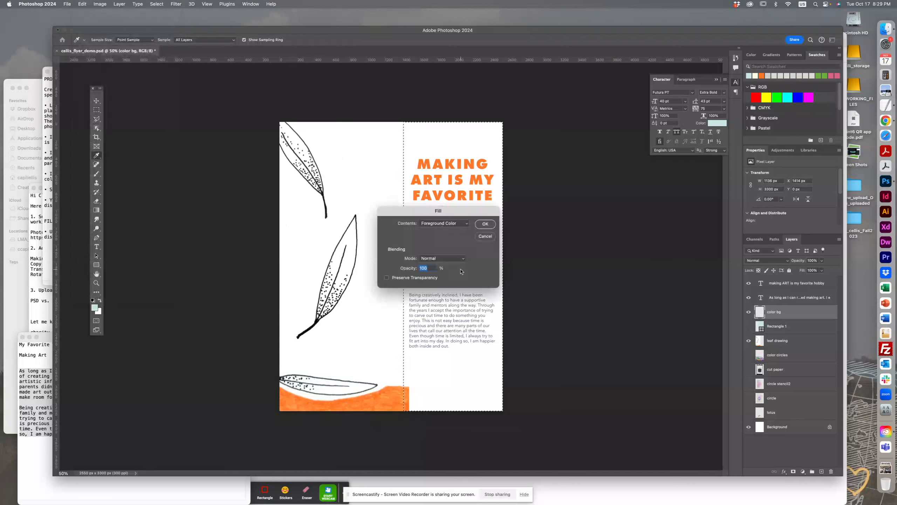
click(485, 224)
key(m)
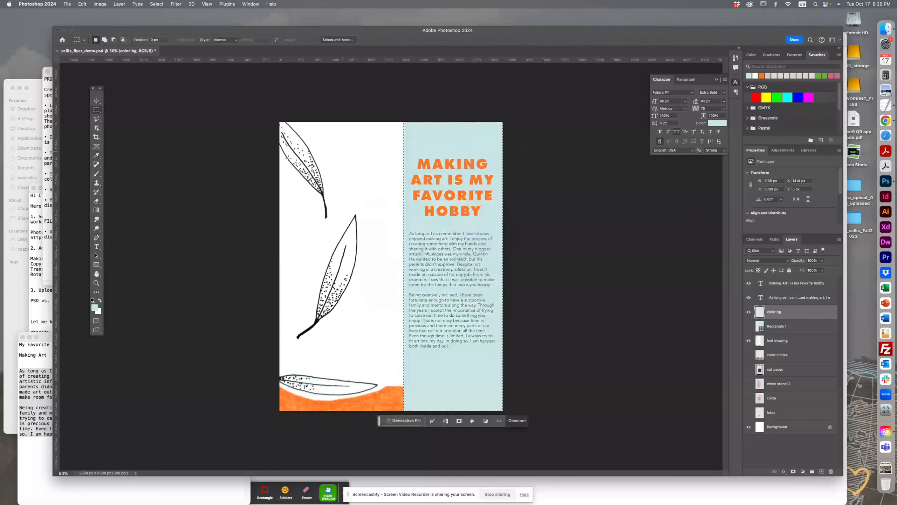
click(153, 108)
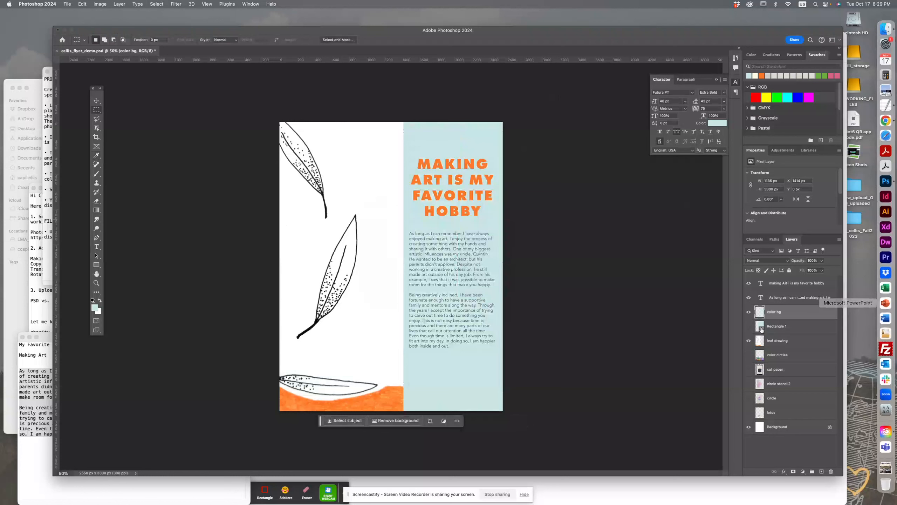
Compare the flyer with and without the color bg layer by switching its visibility.
click(749, 312)
click(749, 312)
click(749, 311)
click(748, 311)
click(748, 313)
click(748, 312)
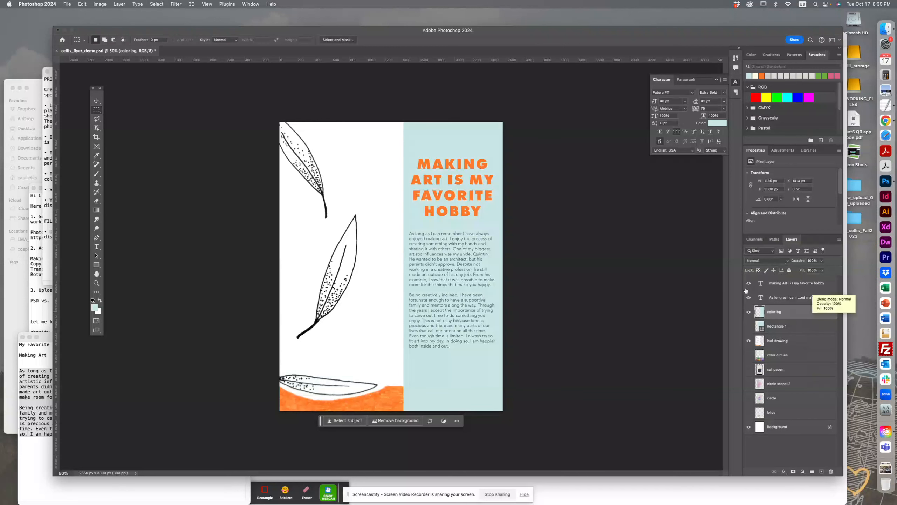
Recolor the "Making art is my favorite hobby" heading to a deeper, more saturated orange.
key(super+equal)
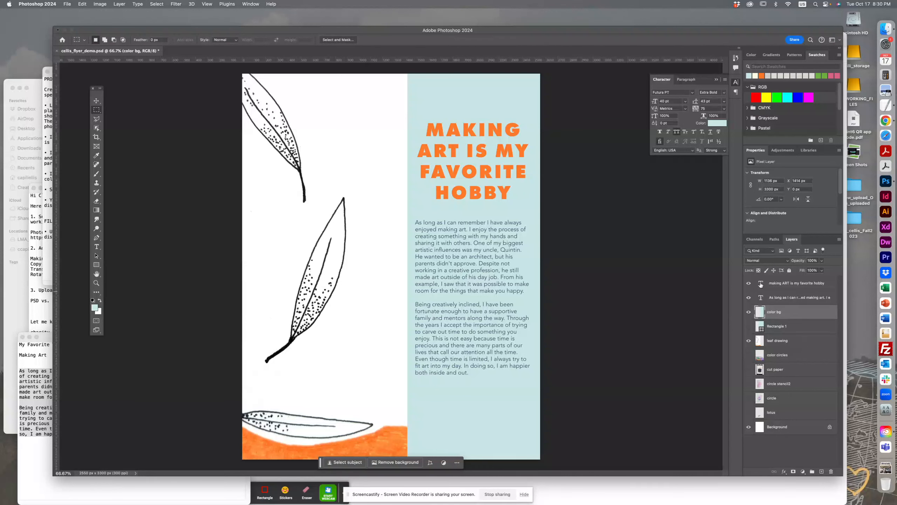
click(761, 284)
double_click(761, 283)
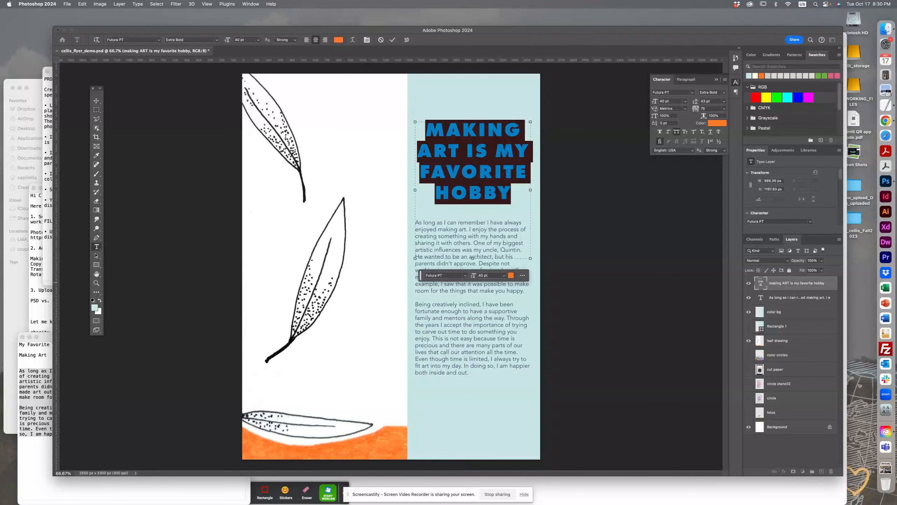
click(511, 276)
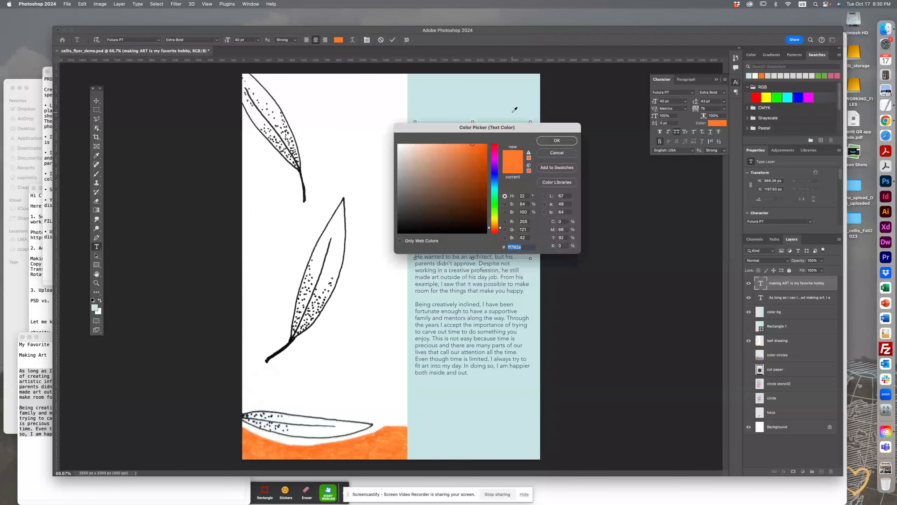
drag(534, 128, 260, 125)
drag(192, 150, 209, 151)
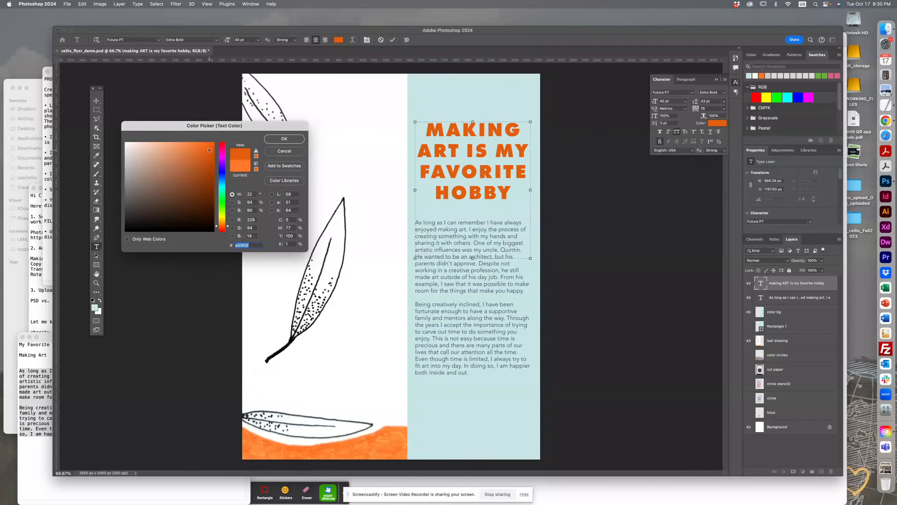
drag(215, 150, 215, 151)
click(279, 140)
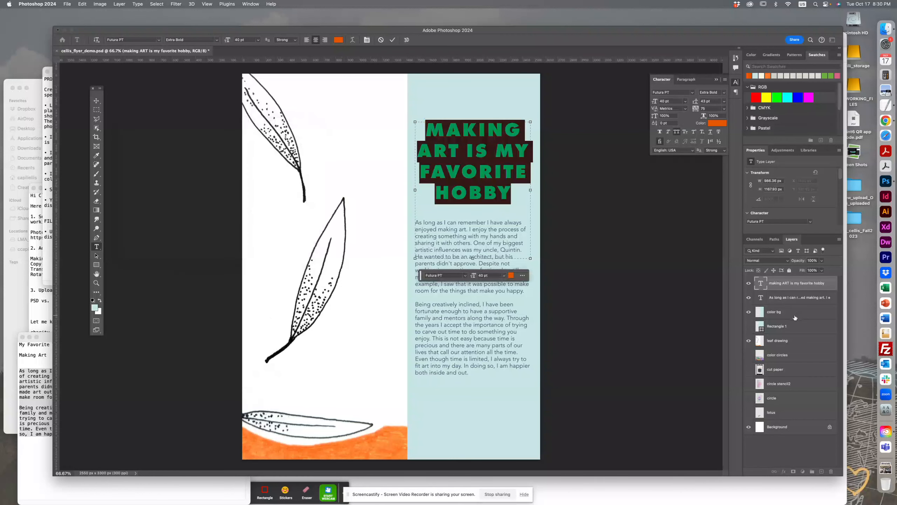
Change the color of all the body text from the two paragraphs to black.
click(784, 299)
double_click(761, 300)
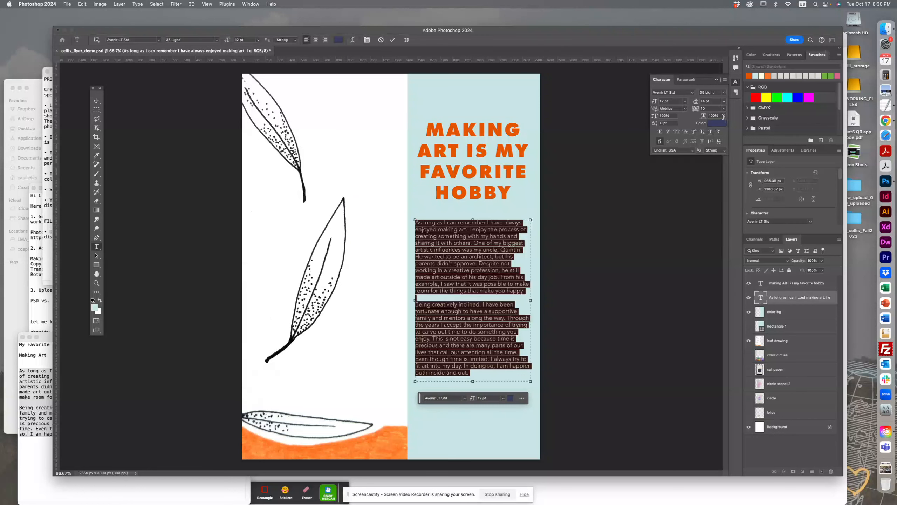
click(340, 40)
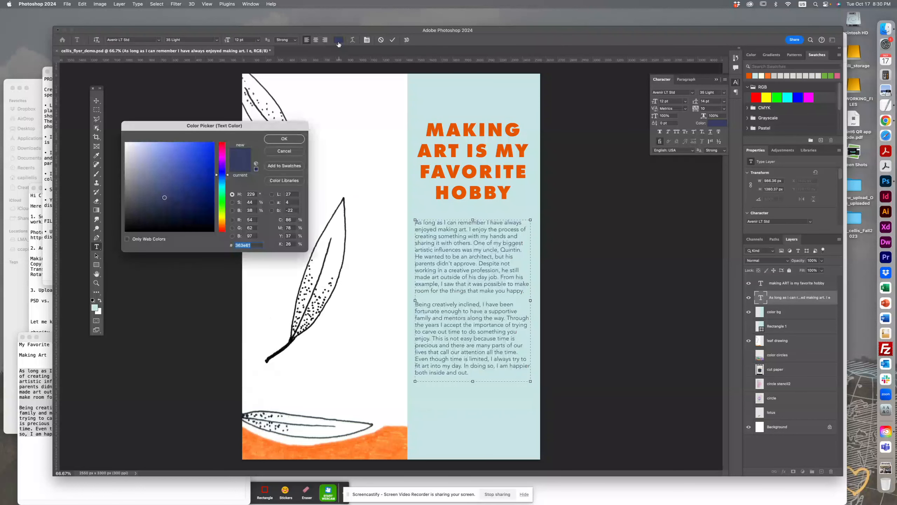
drag(193, 204, 215, 237)
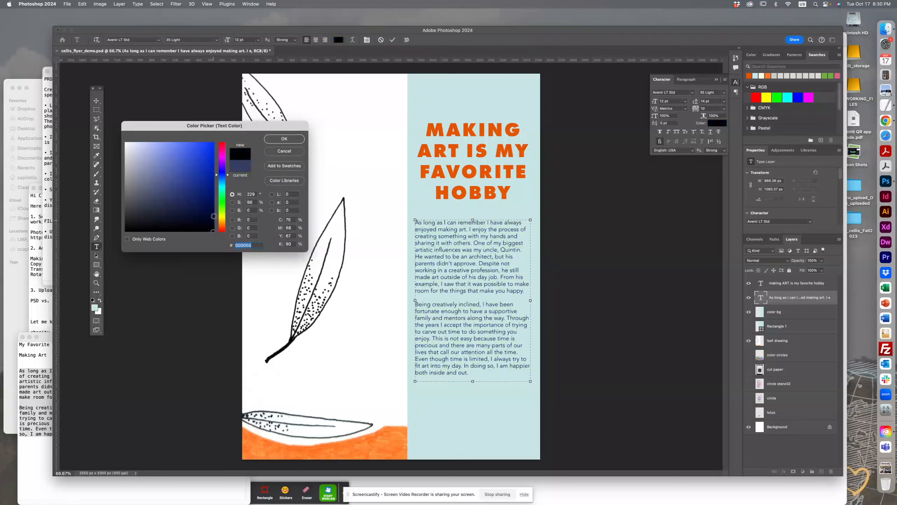
click(284, 138)
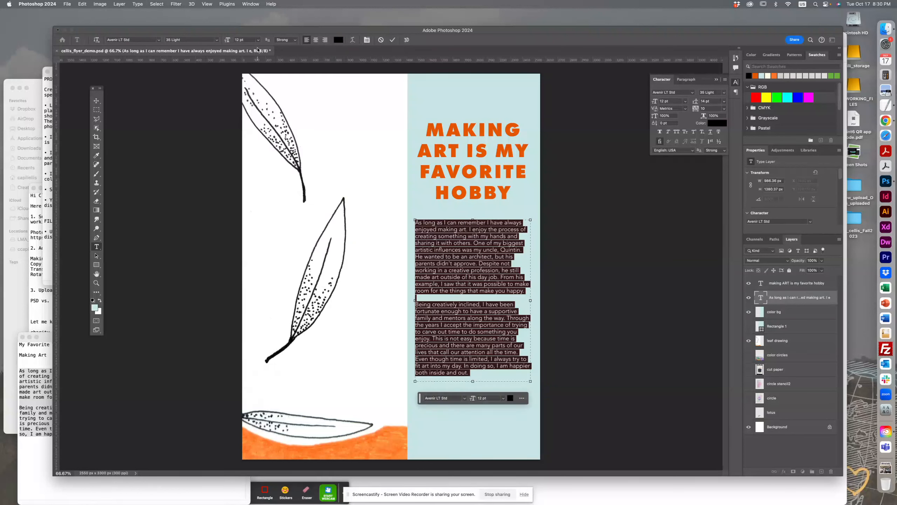
Set the body text's font style to 45 Book and finish the text edit.
click(217, 40)
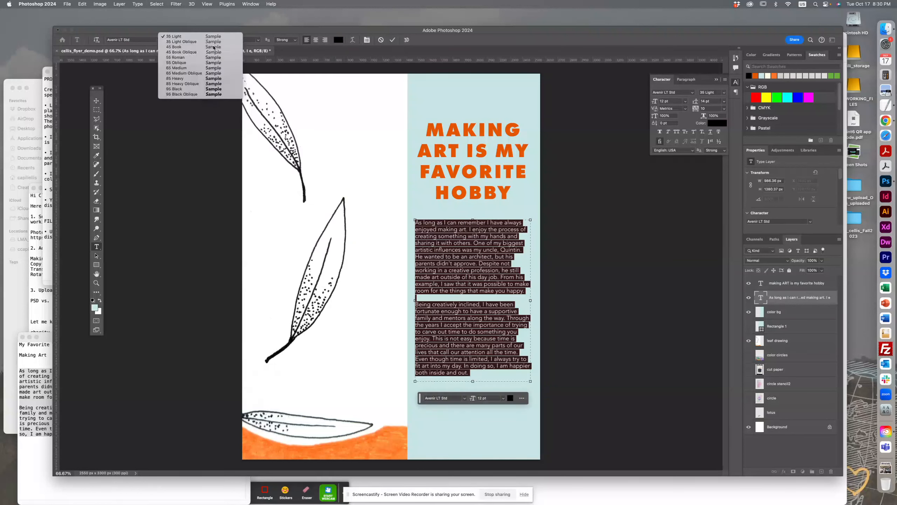
click(213, 47)
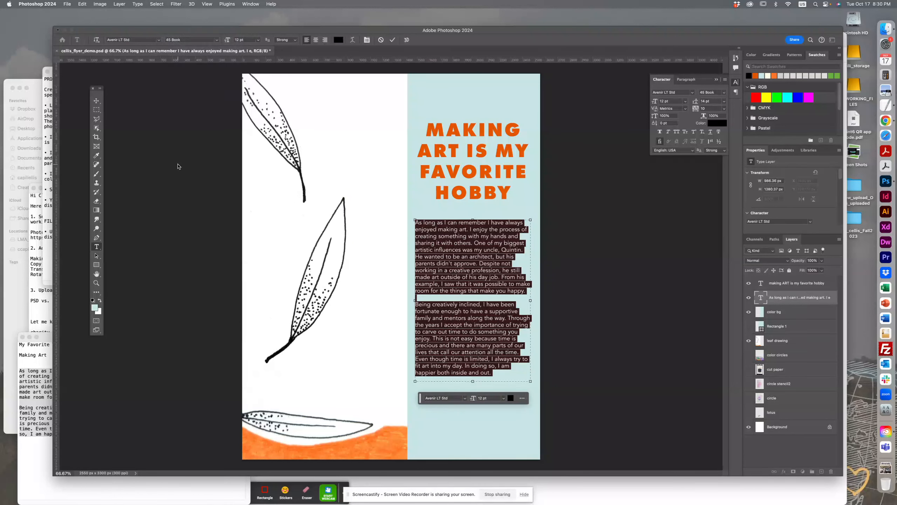
click(97, 110)
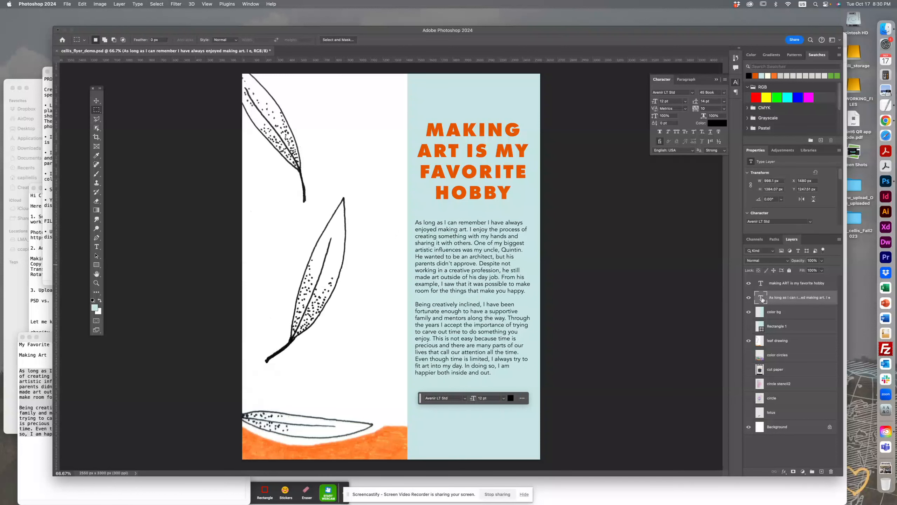
Set the leading of all the body text to 16 pt and commit the text edit.
double_click(762, 298)
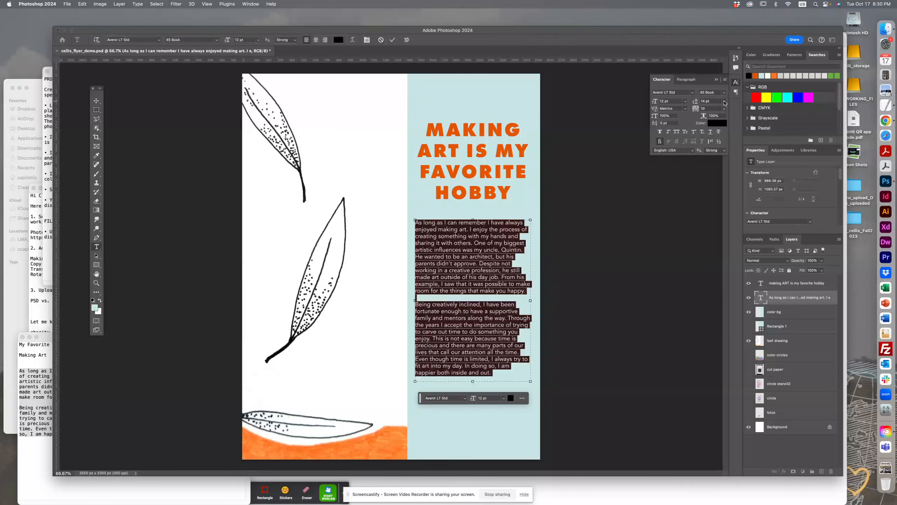
click(725, 103)
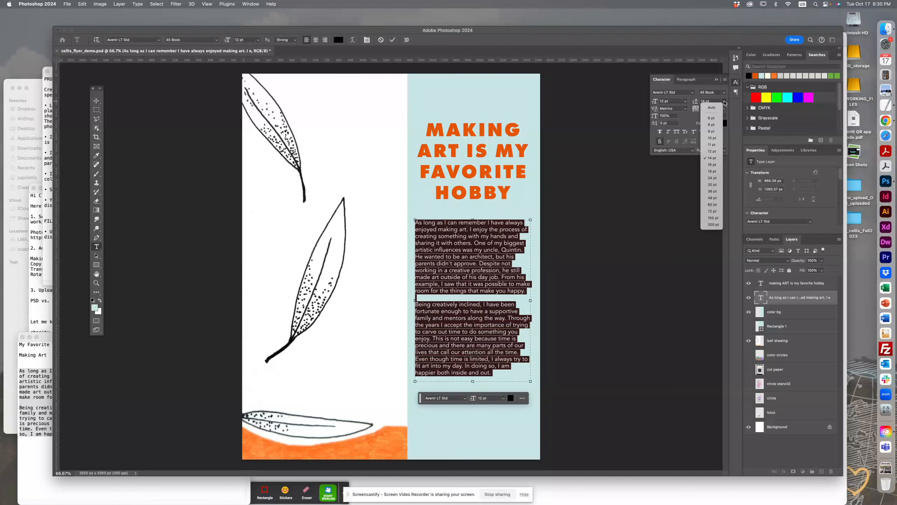
click(712, 164)
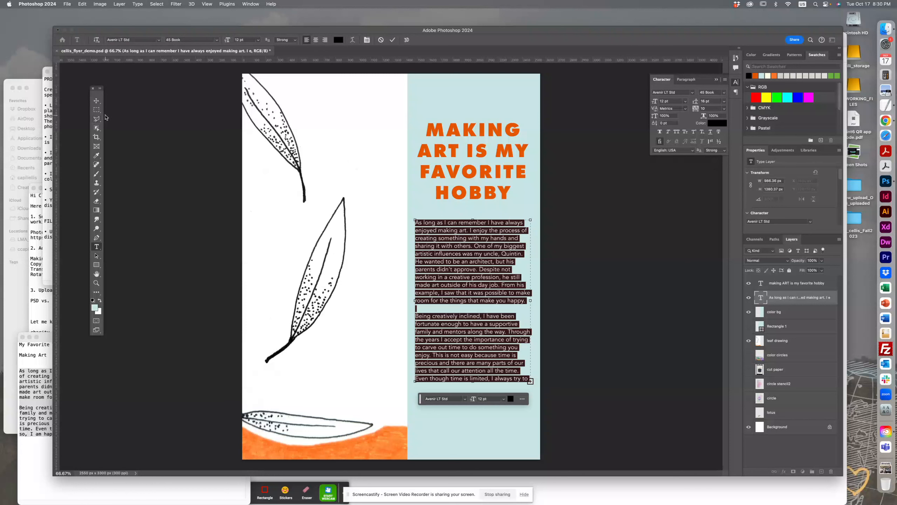
click(96, 101)
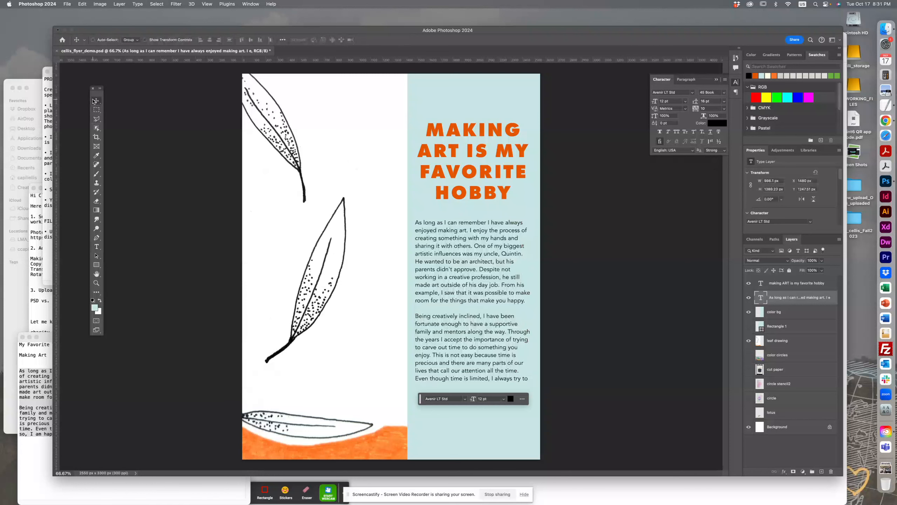
Extend the body text box downward to about 1637 px tall so both paragraphs fit completely, and save the file.
double_click(468, 371)
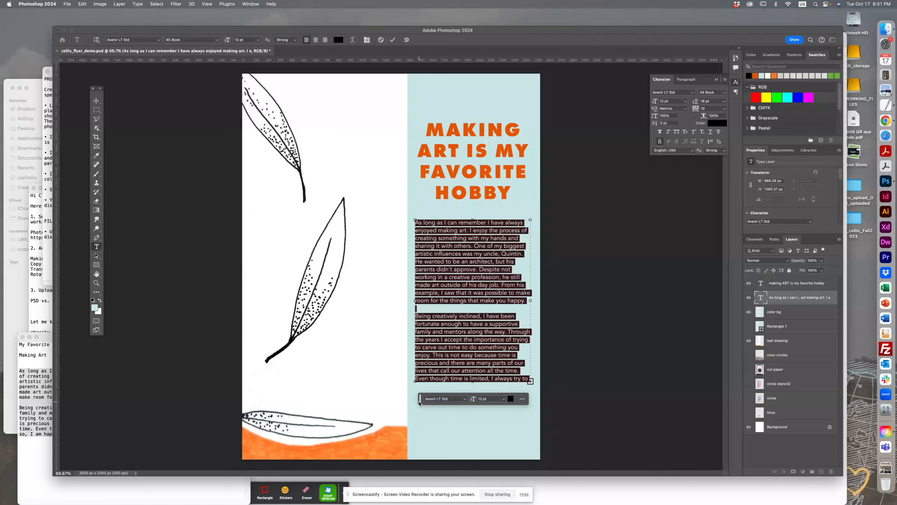
drag(419, 403, 580, 410)
mouse_move(530, 381)
mouse_down()
mouse_move(530, 425)
mouse_move(521, 363)
mouse_move(530, 385)
mouse_up()
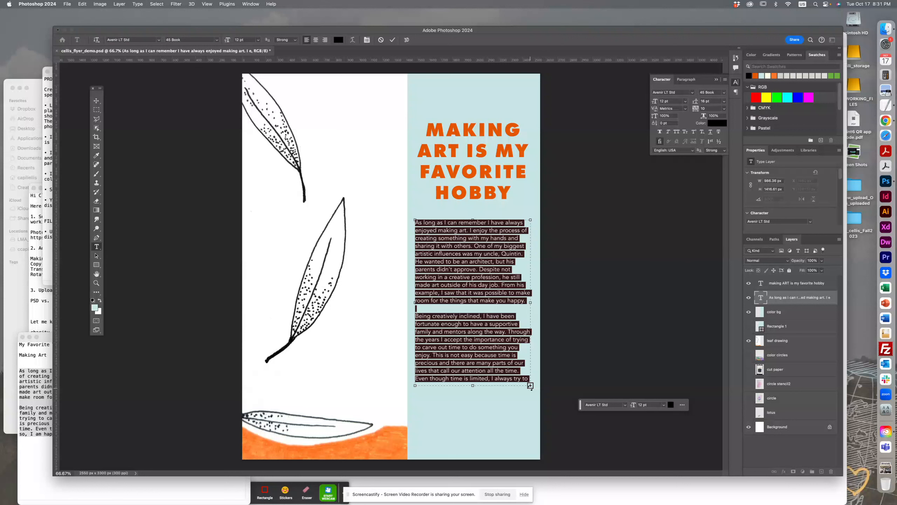
drag(530, 385, 530, 411)
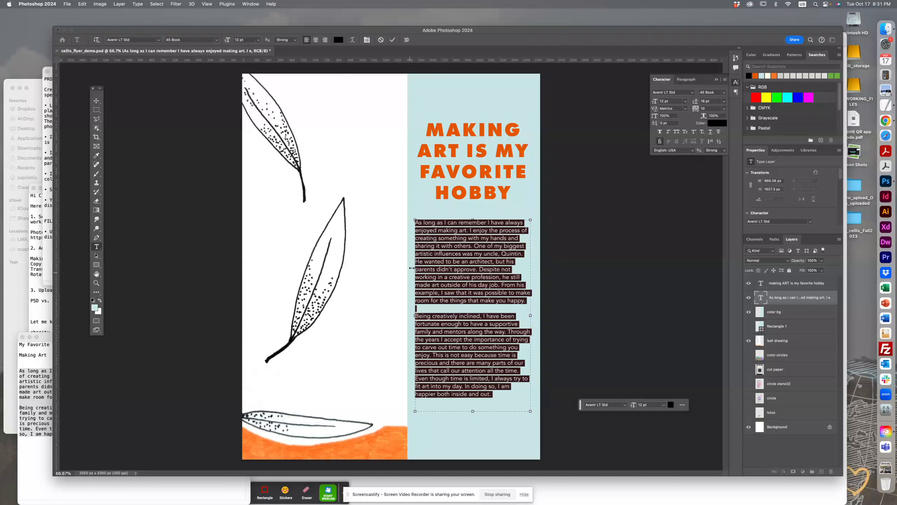
click(96, 100)
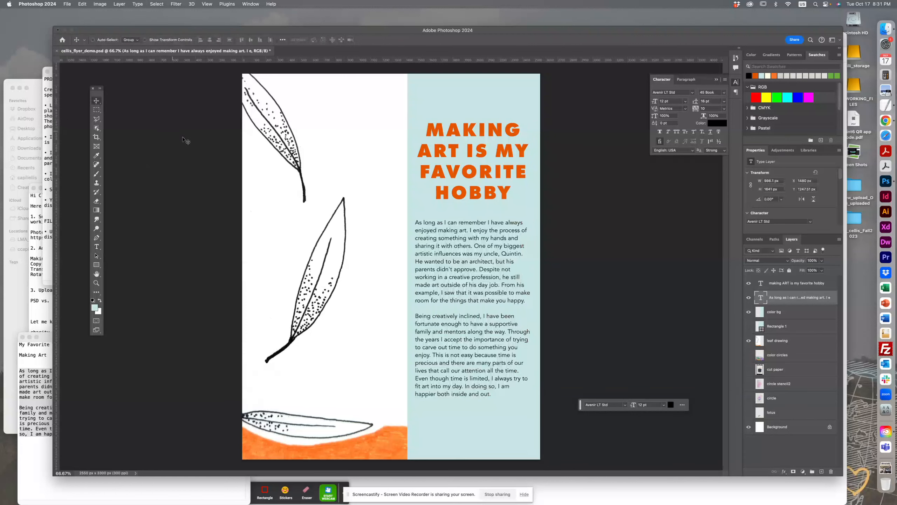
key(super+s)
Move the color circles, cut paper, circle stencil2, circle and lotus layers together above the leaf drawing layer.
click(748, 355)
click(792, 352)
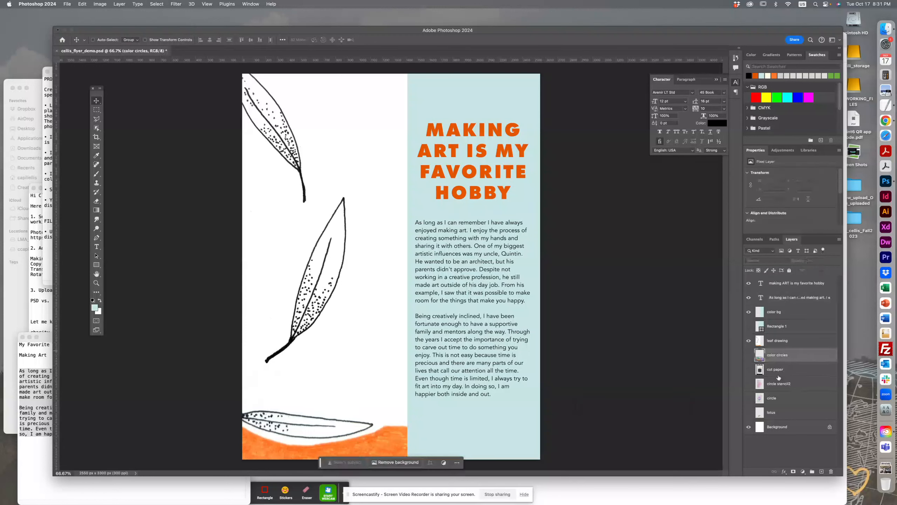
click(792, 398)
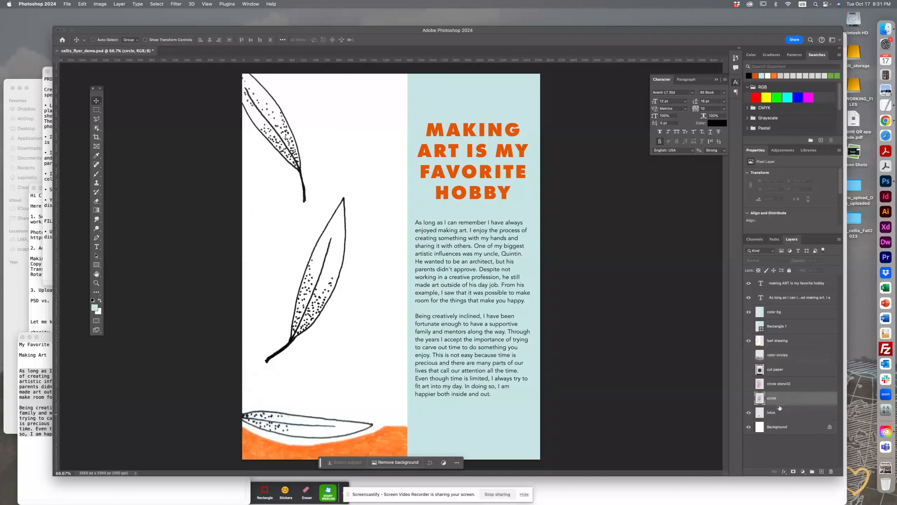
click(780, 414)
click(789, 340)
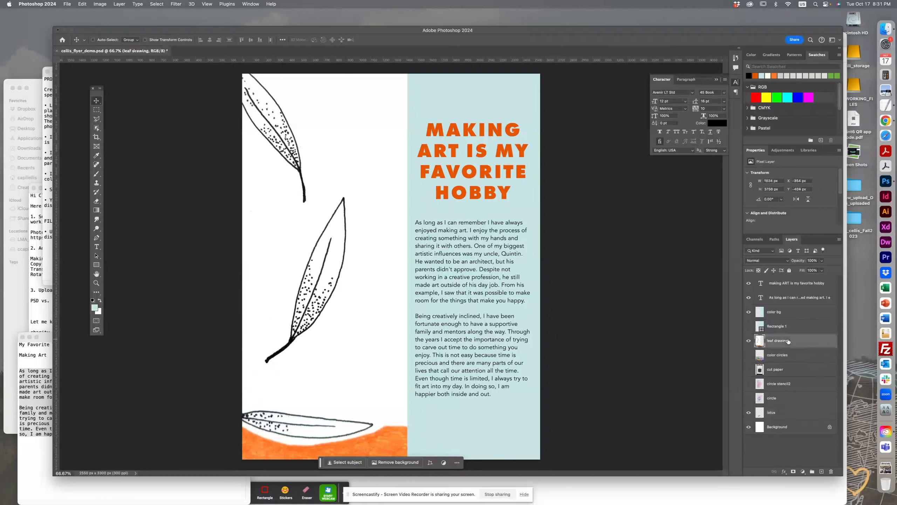
click(789, 354)
shift+click(790, 413)
drag(789, 413, 787, 335)
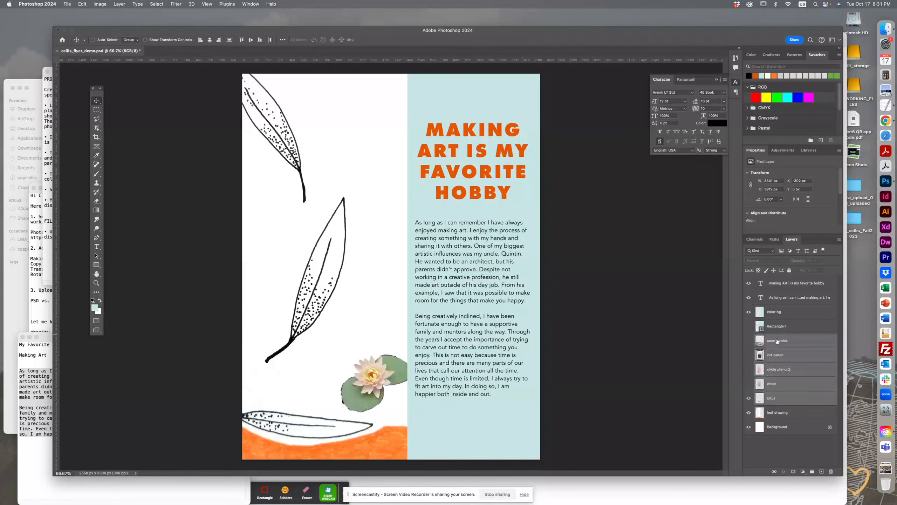
Preview the color circles, cut paper and circle stencil2 artwork in turn by switching each layer's visibility on and off.
click(748, 341)
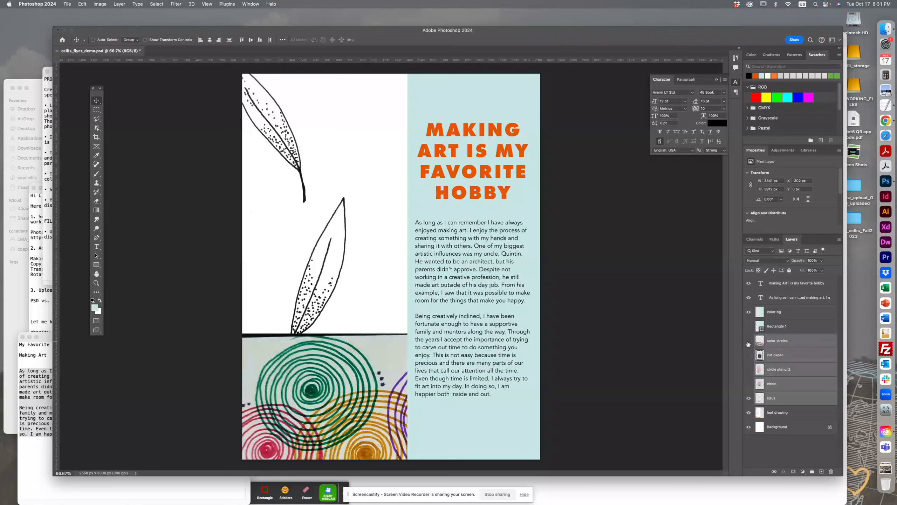
click(748, 342)
click(748, 355)
click(749, 355)
click(748, 355)
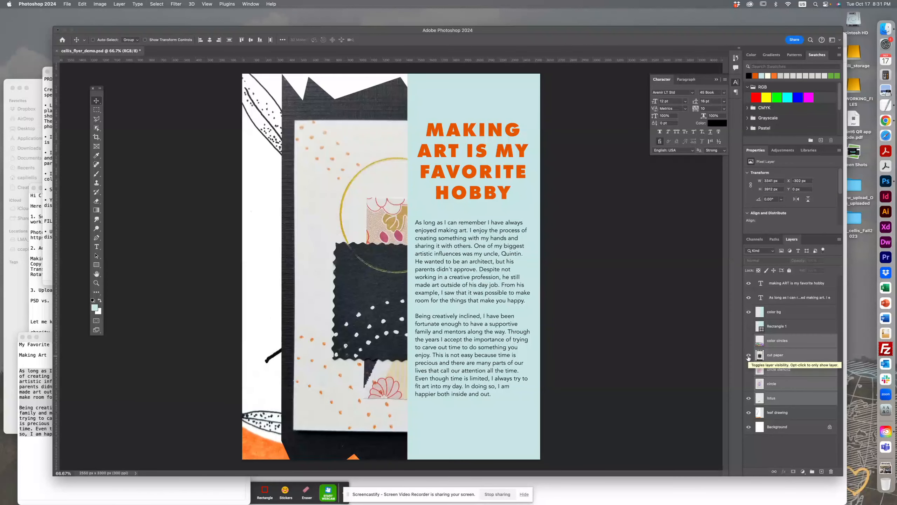
click(749, 355)
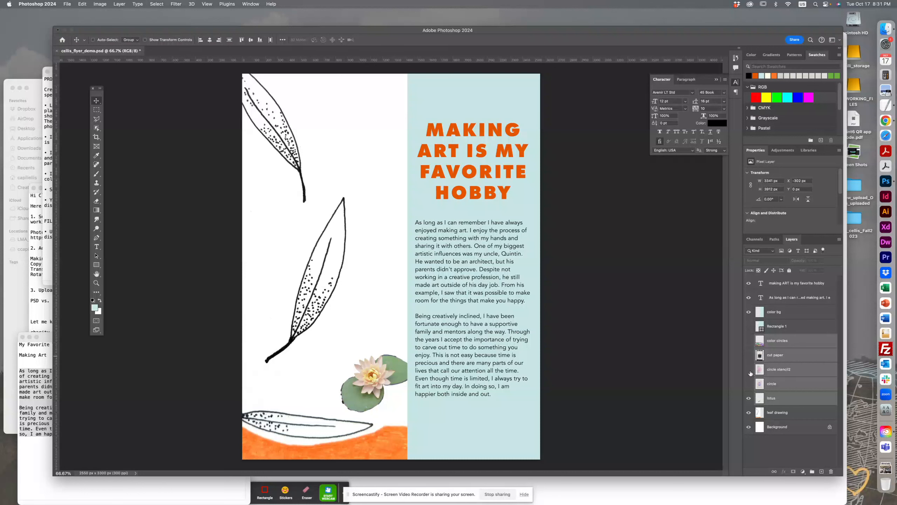
click(748, 370)
click(749, 370)
Show the cut paper layer instead of the lotus and shift its artwork over the white area beside the teal panel.
click(748, 399)
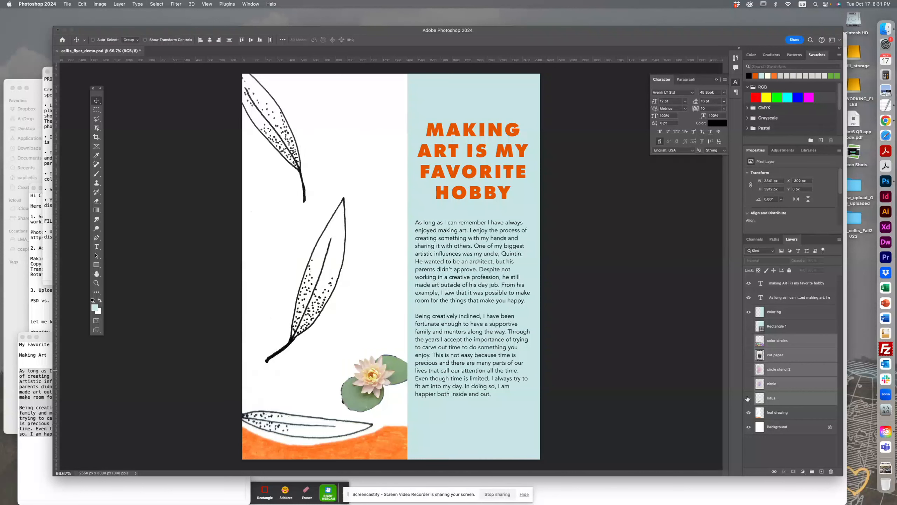
click(749, 355)
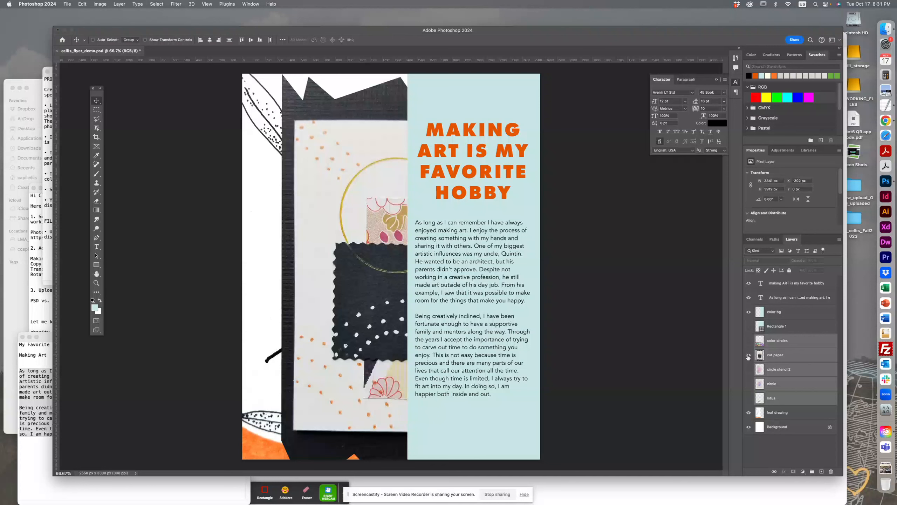
click(793, 354)
mouse_move(397, 273)
mouse_down()
mouse_move(318, 268)
mouse_move(311, 203)
mouse_move(406, 173)
mouse_move(463, 210)
mouse_move(514, 164)
mouse_move(356, 242)
mouse_move(335, 282)
mouse_up()
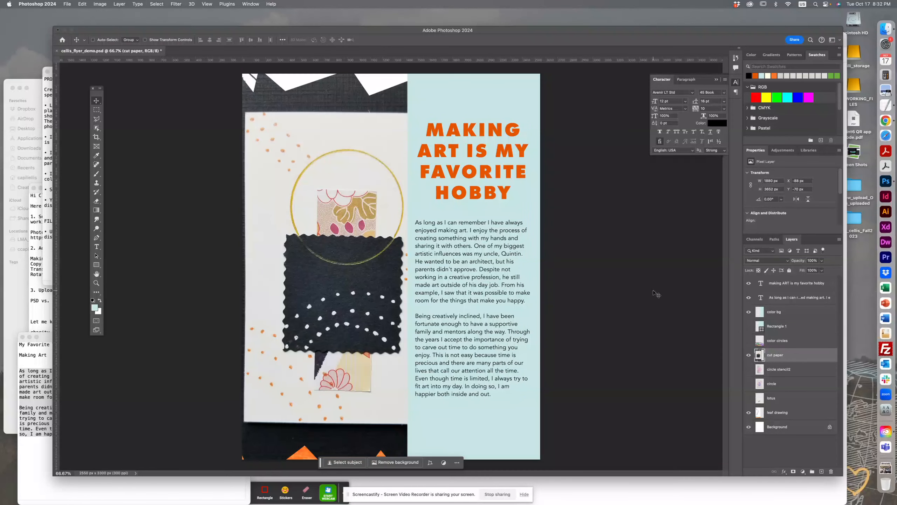
Move the cut paper layer directly above the color bg layer and set its blend mode to Multiply.
click(768, 263)
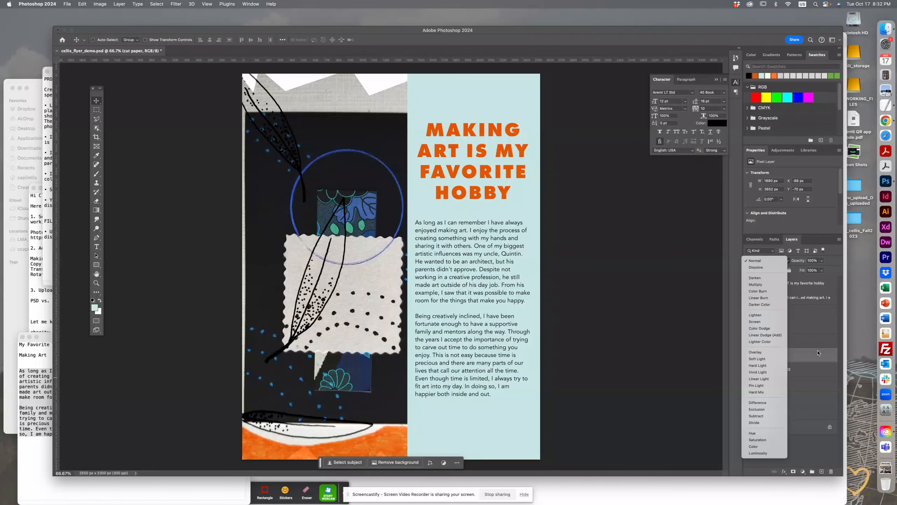
click(818, 352)
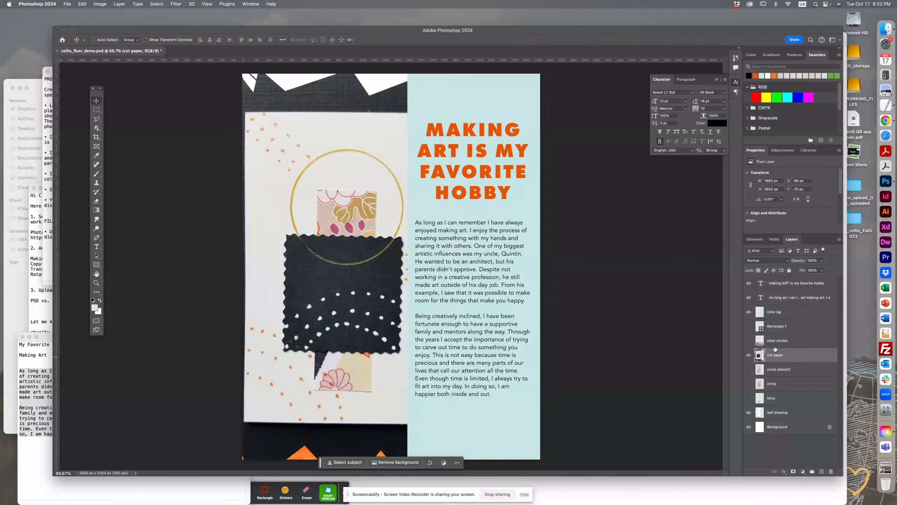
drag(780, 357, 782, 309)
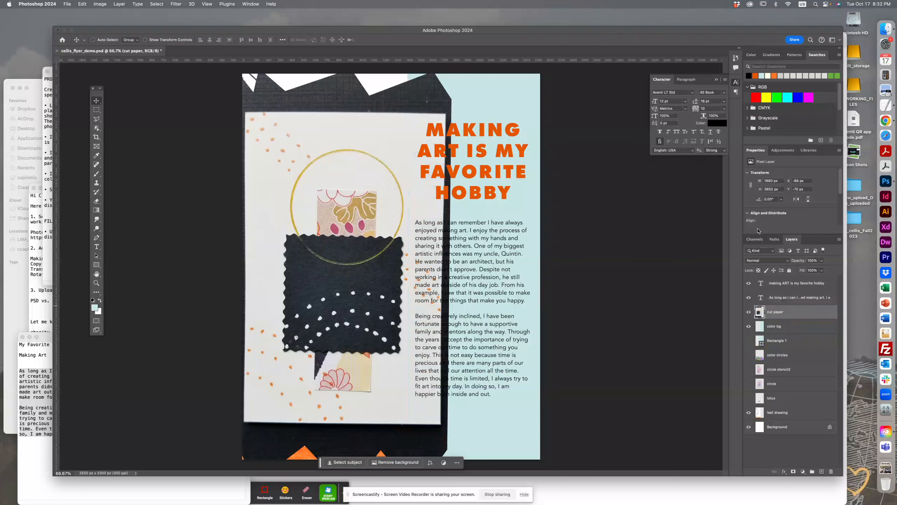
click(758, 261)
click(758, 285)
Reposition the cut paper artwork over the teal panel, centred horizontally on the text column and lowered below the heading's upper lines.
drag(367, 341, 501, 283)
drag(454, 221, 454, 457)
drag(444, 405, 443, 328)
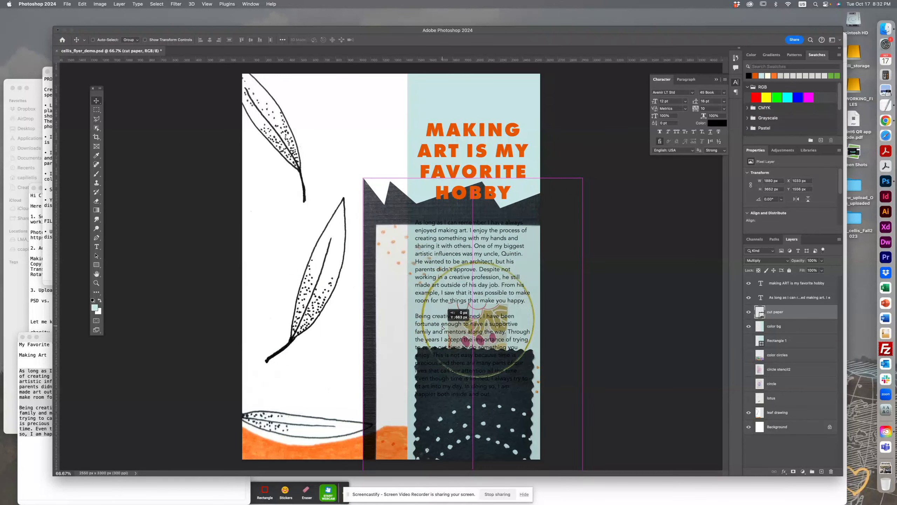